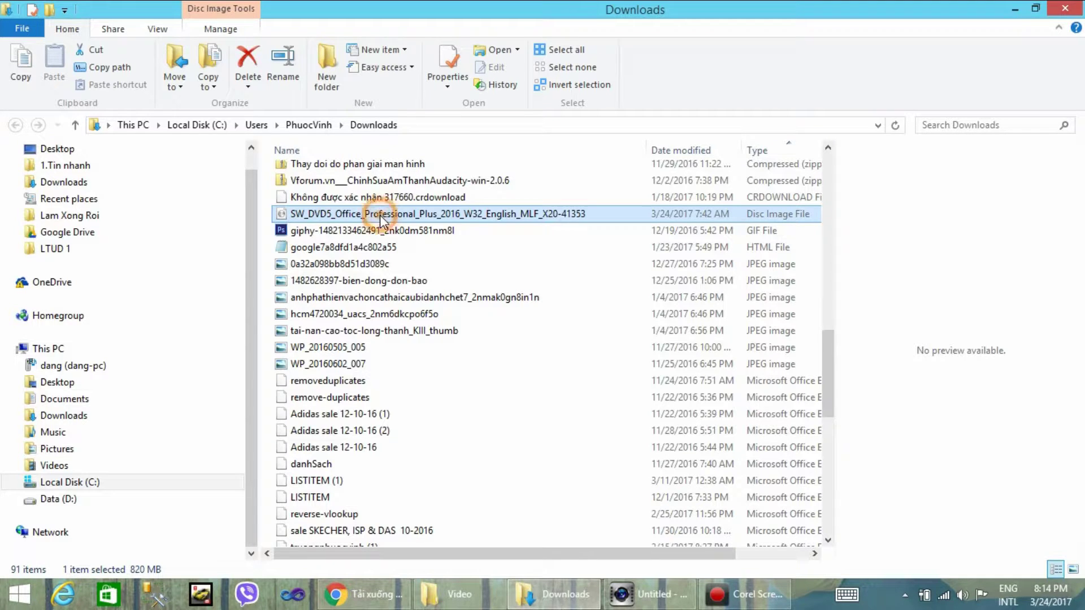
- Mount the SW_DVD5_Office_Professional_Plus_2016 disc image from Downloads and run the setup application on the mounted DVD drive
right_click(379, 215)
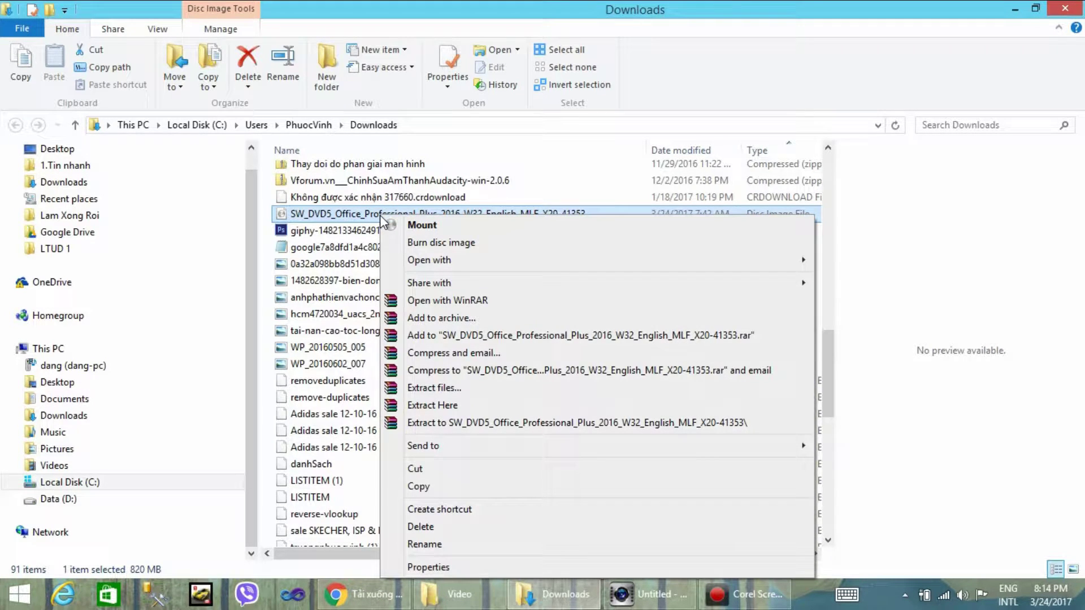
click(577, 226)
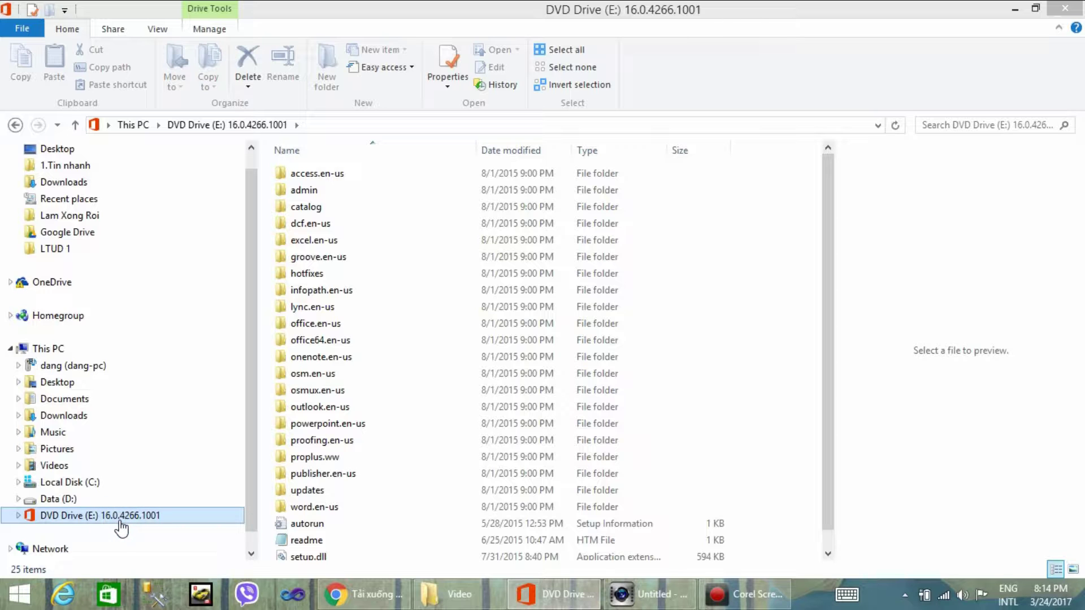
drag(835, 214, 826, 225)
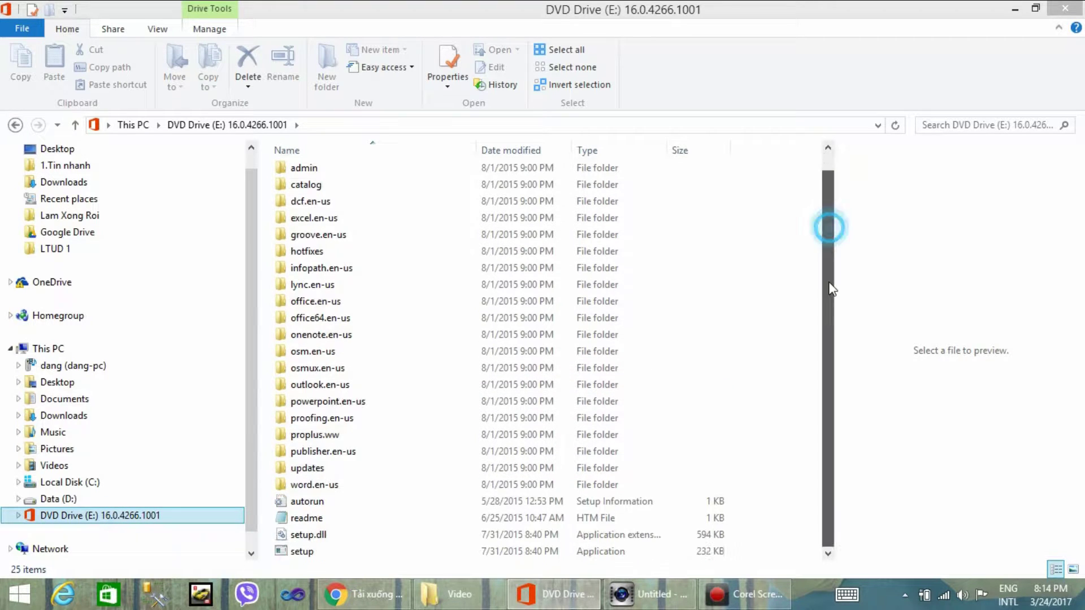
click(302, 552)
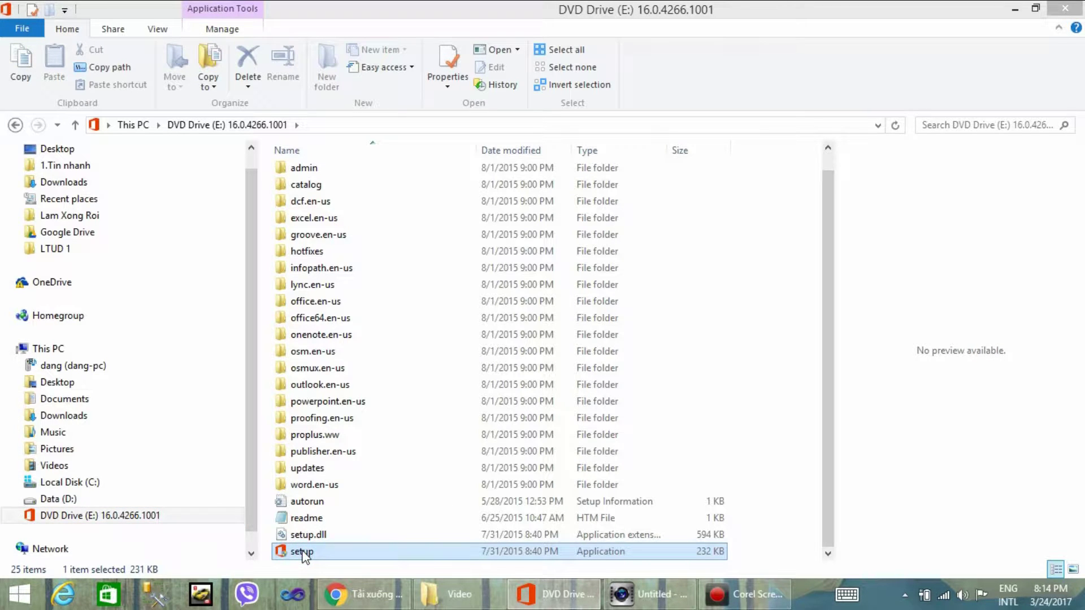
double_click(302, 551)
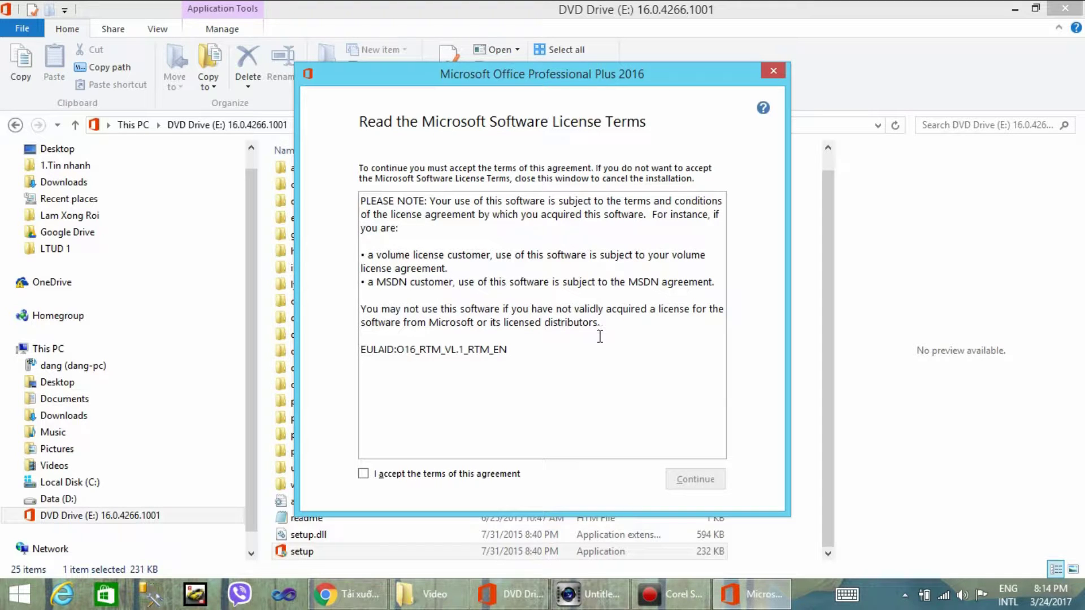
- Accept the Microsoft Software License Terms and choose the Customize installation type
click(363, 474)
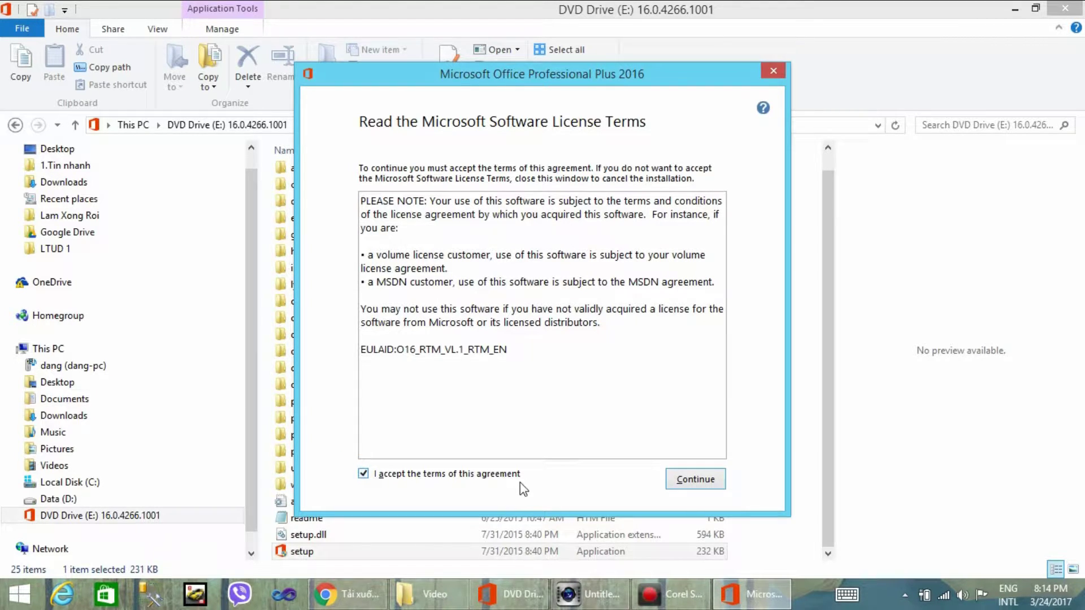
click(720, 484)
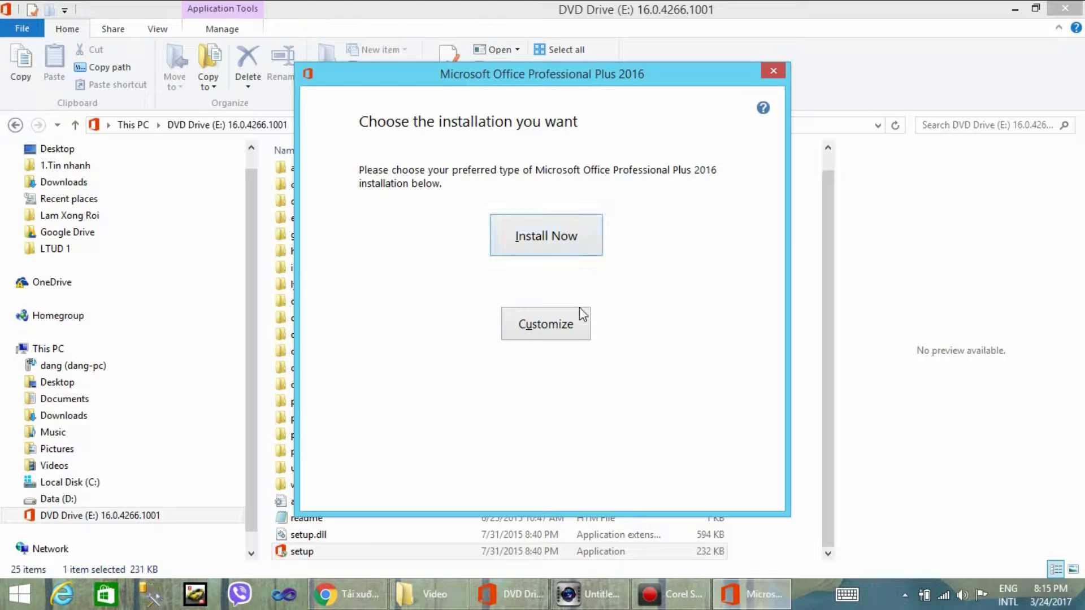
click(578, 322)
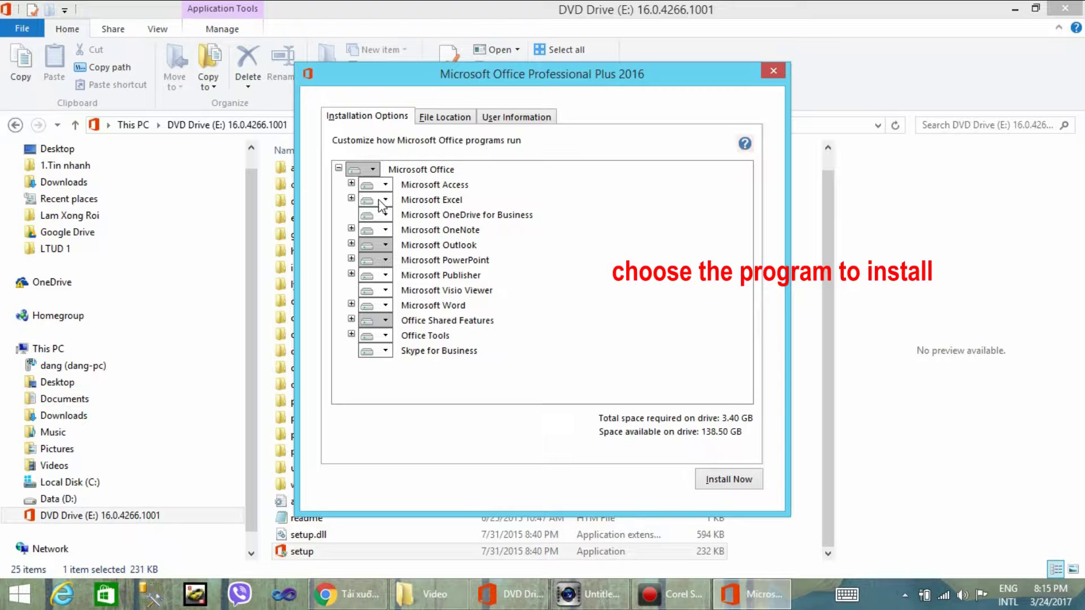
- Set Microsoft OneNote, OneDrive for Business and Publisher to Not Available in the installation options
click(385, 229)
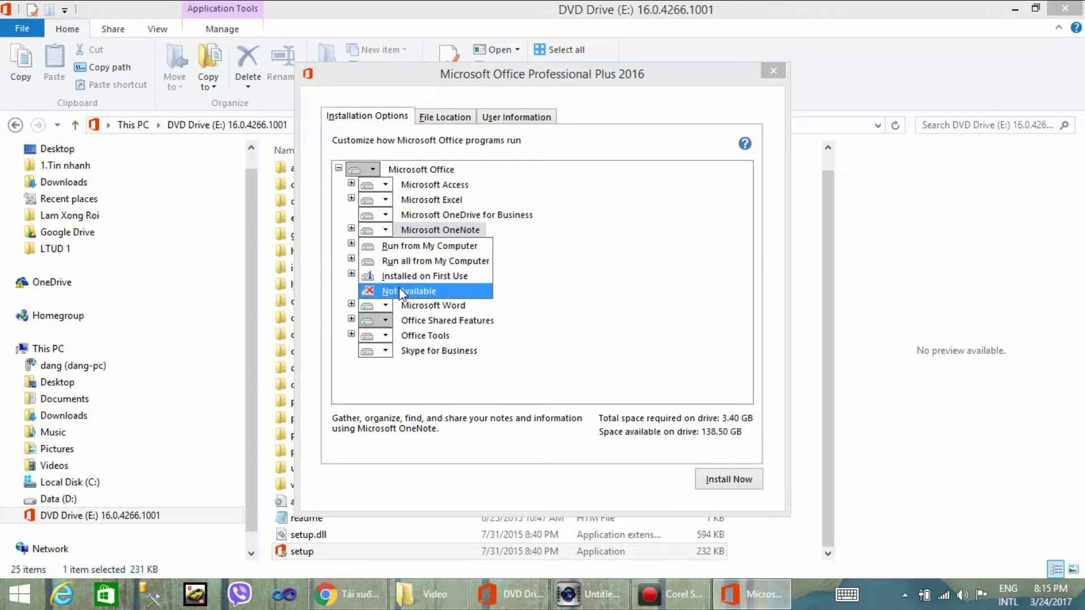
click(399, 288)
click(385, 214)
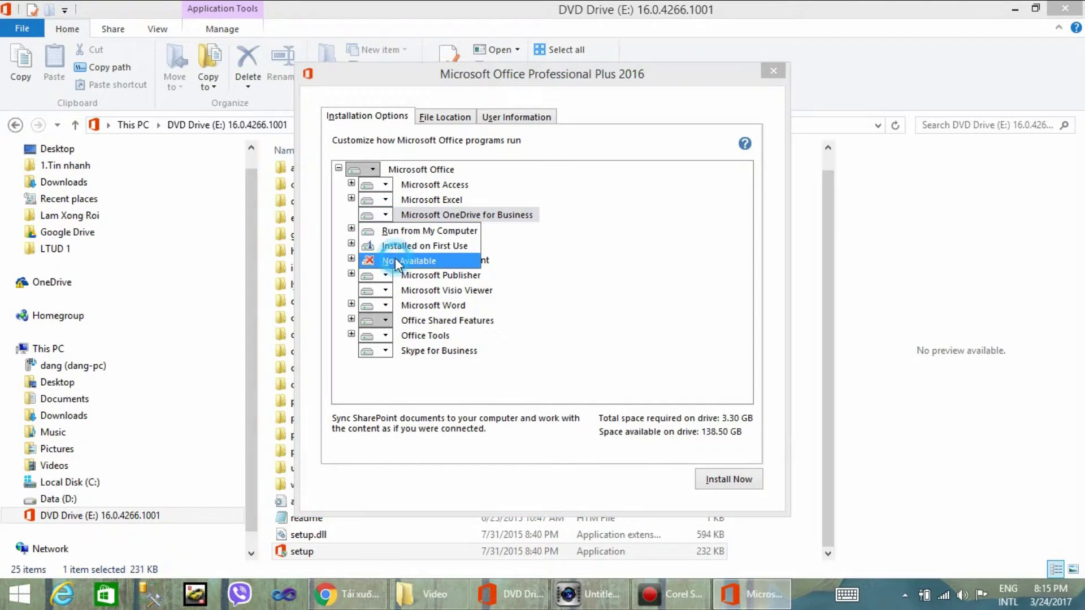
click(395, 259)
click(387, 276)
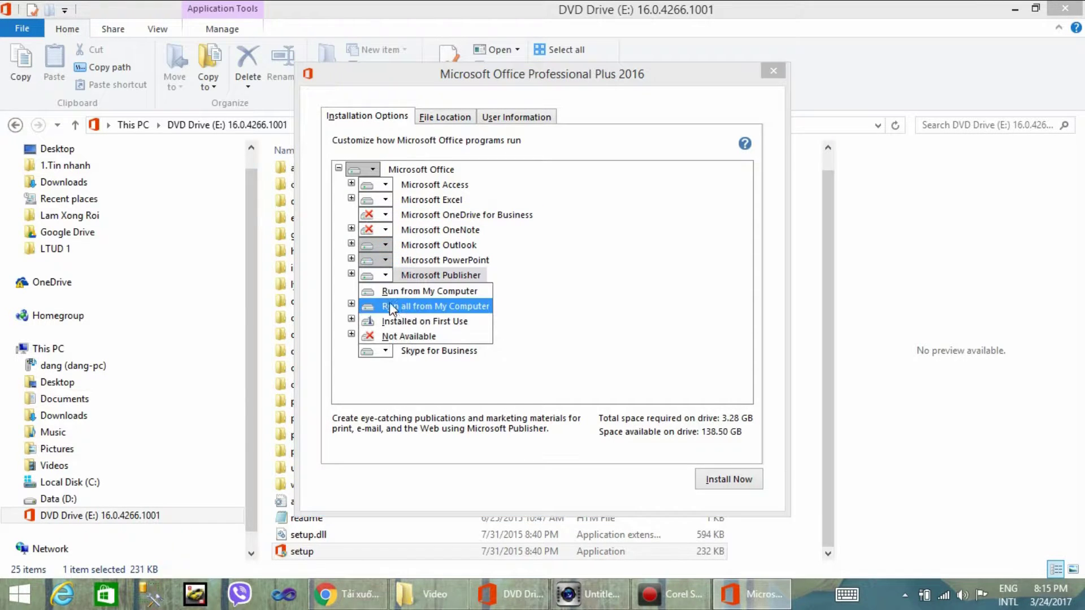
click(398, 334)
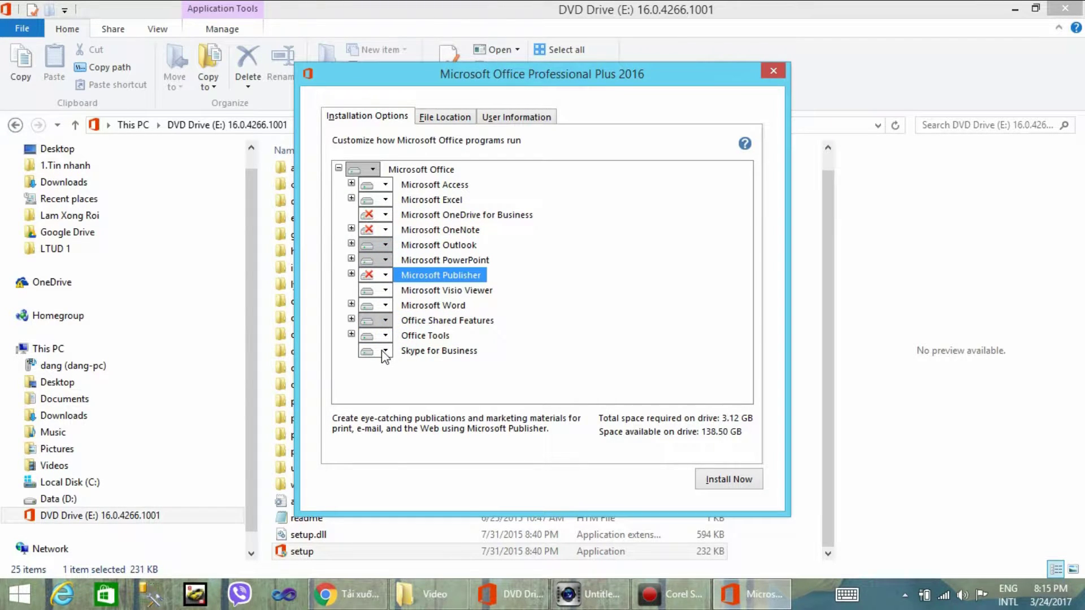
- Set Skype for Business, Office Shared Features, Microsoft Visio Viewer and Microsoft Outlook to Not Available
click(385, 351)
click(404, 397)
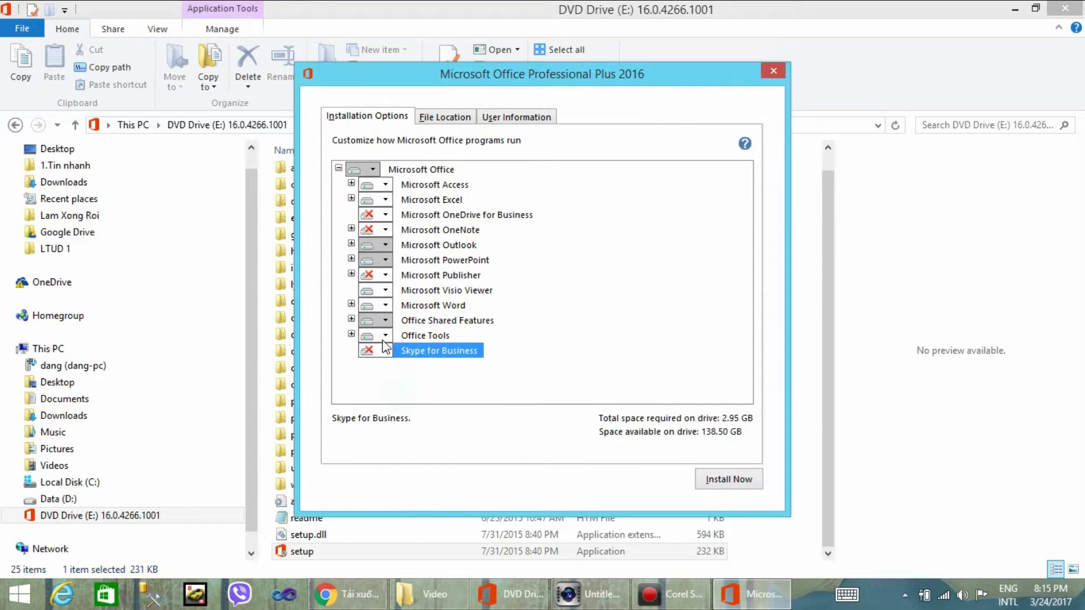
click(385, 321)
click(404, 383)
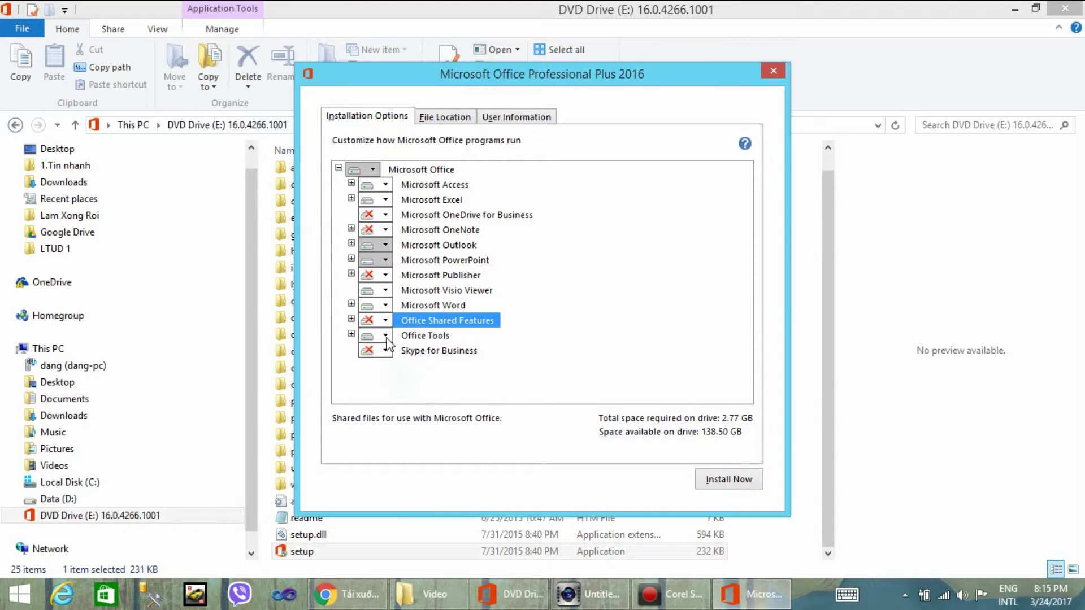
click(385, 336)
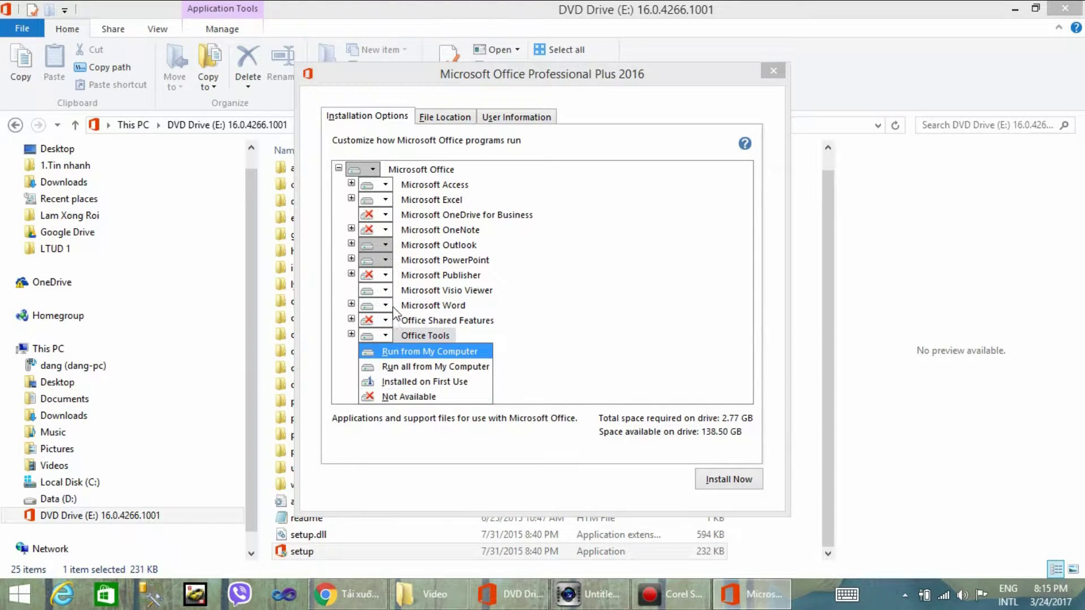
click(386, 290)
click(398, 322)
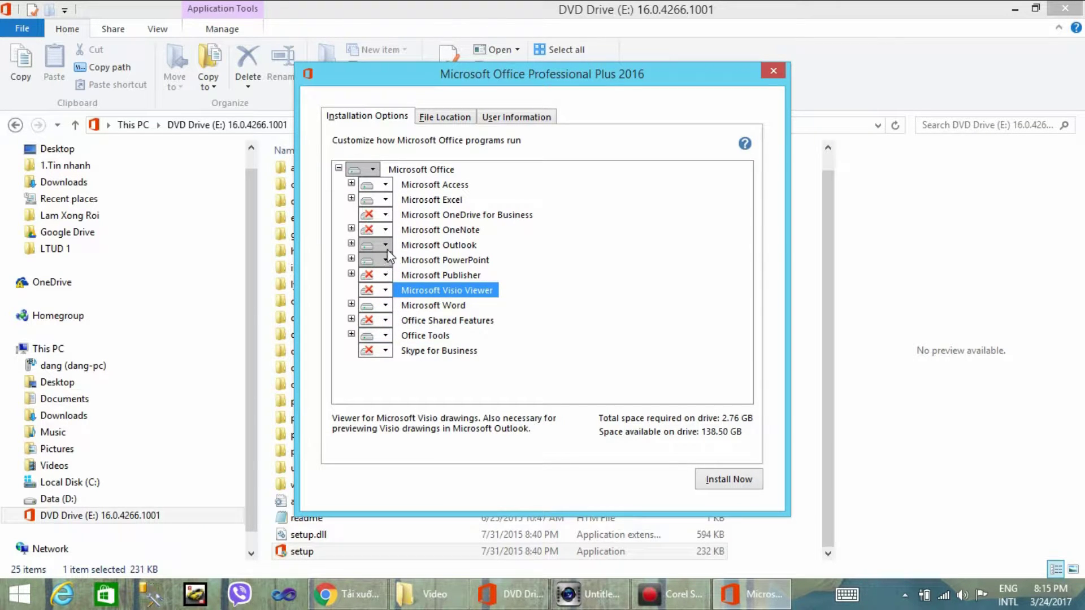
click(385, 245)
click(393, 308)
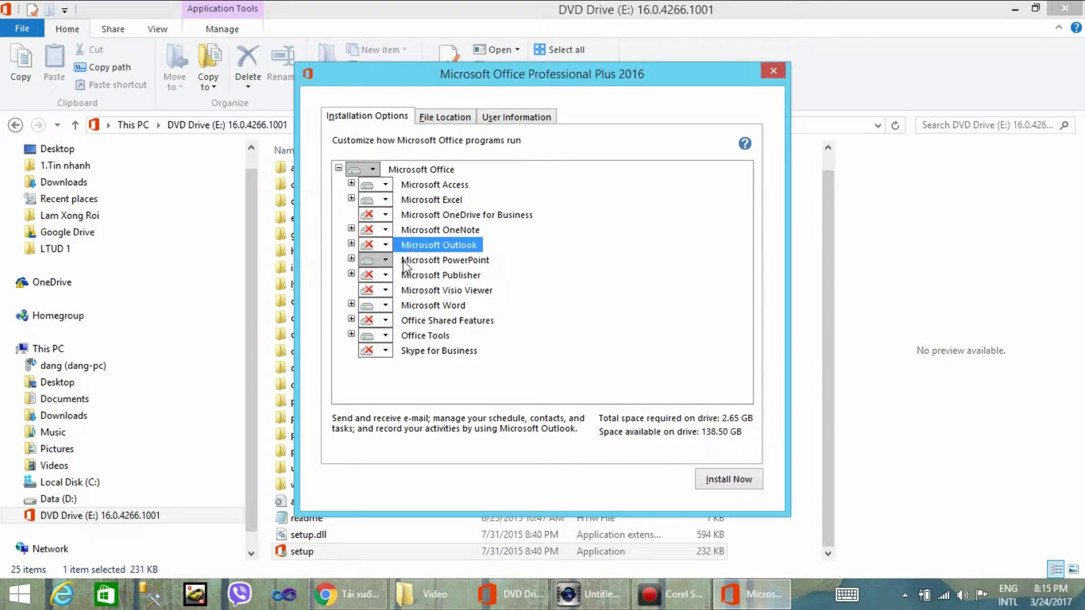
- Check the installation's file location and user information settings, and return to the list of Office programs
click(466, 117)
drag(536, 214, 374, 198)
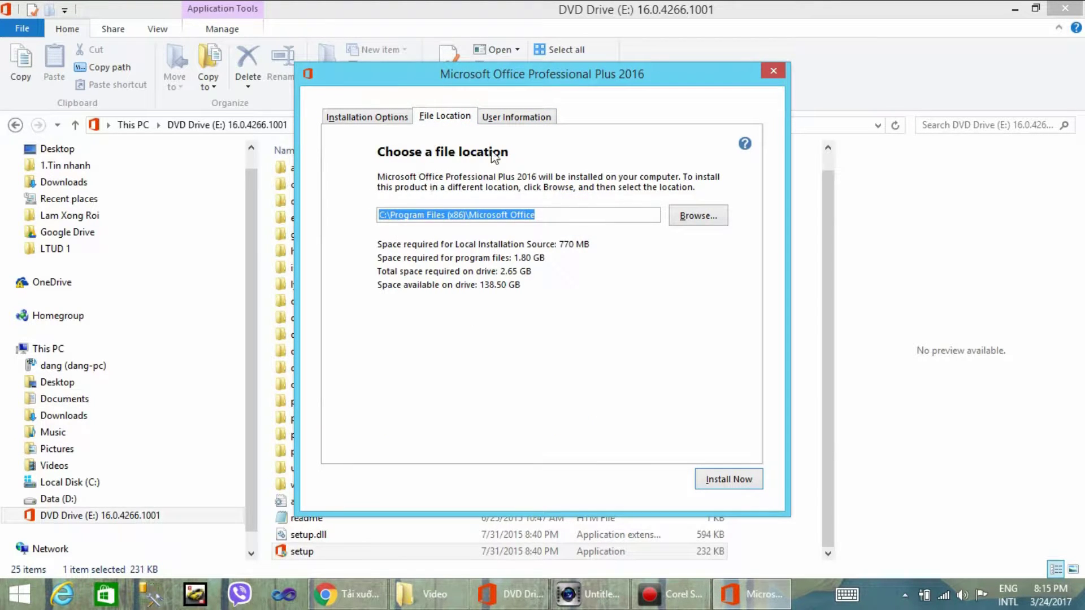
click(508, 118)
click(396, 119)
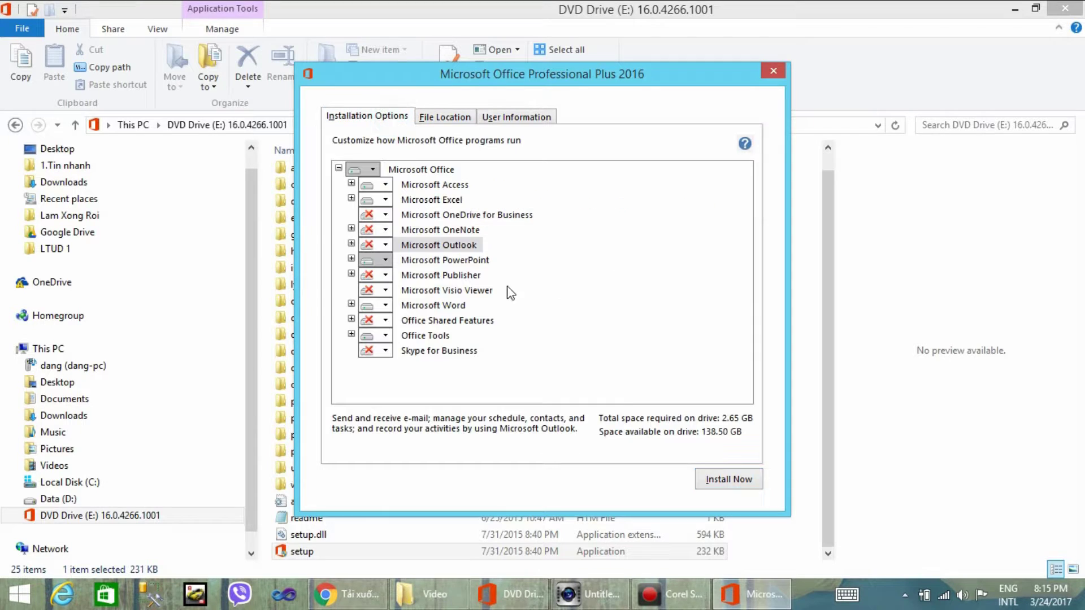
- Start the customized Office installation and agree to include Visual Basic for Applications
click(729, 482)
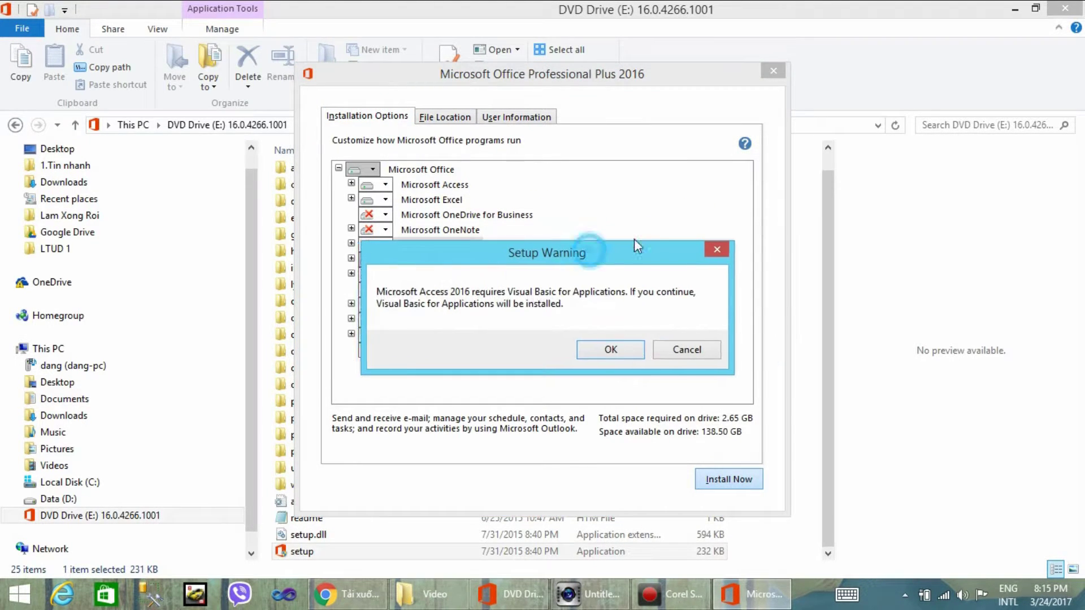
drag(634, 241, 681, 201)
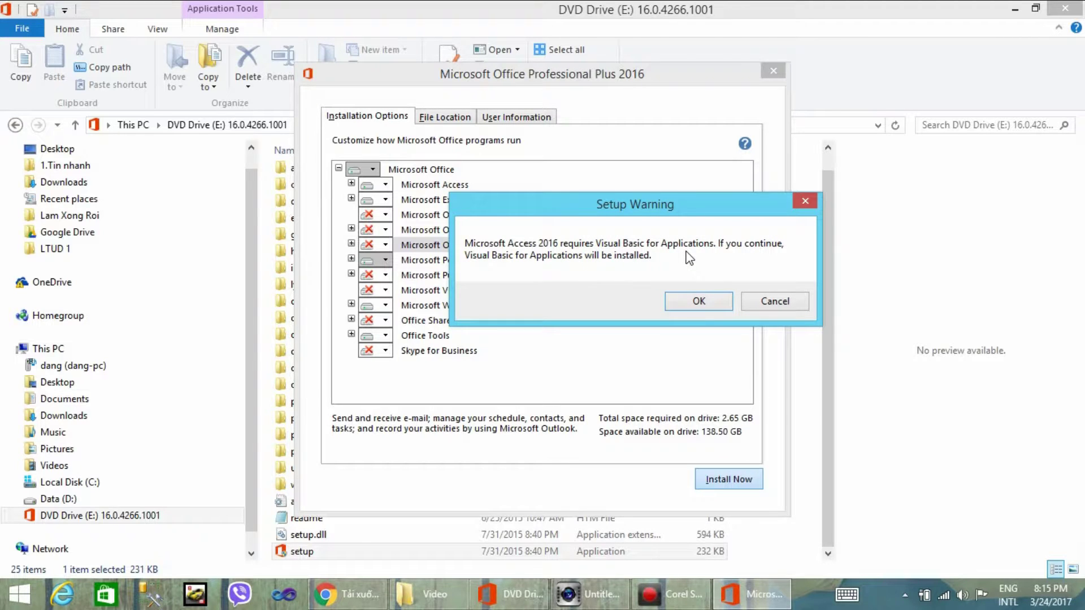
click(701, 301)
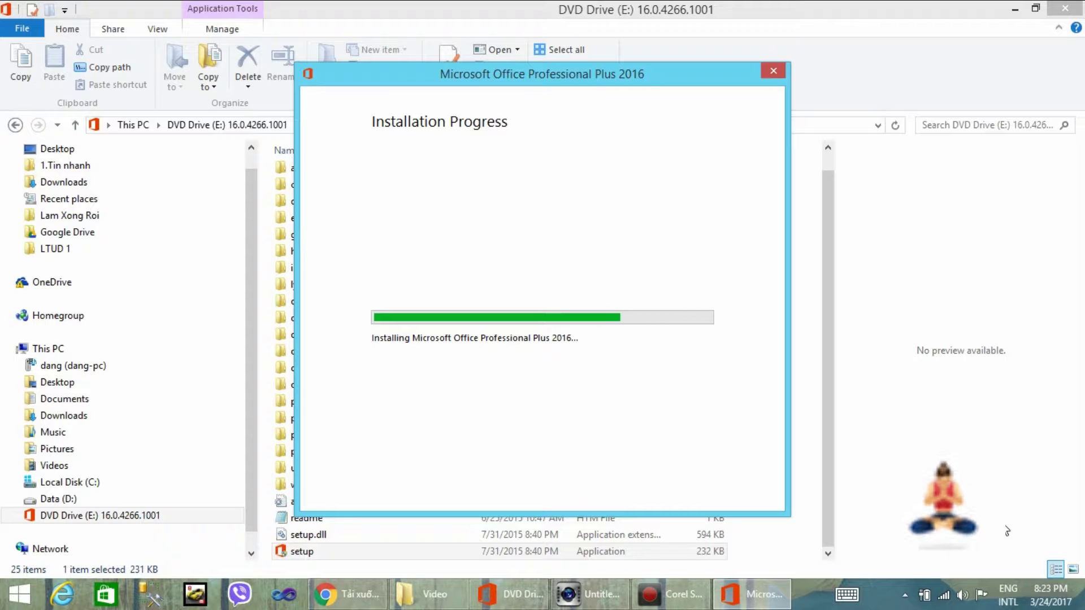
- While Office installs, switch to Chrome and publish the uploaded Royal Revolt II video on YouTube
drag(616, 78, 543, 113)
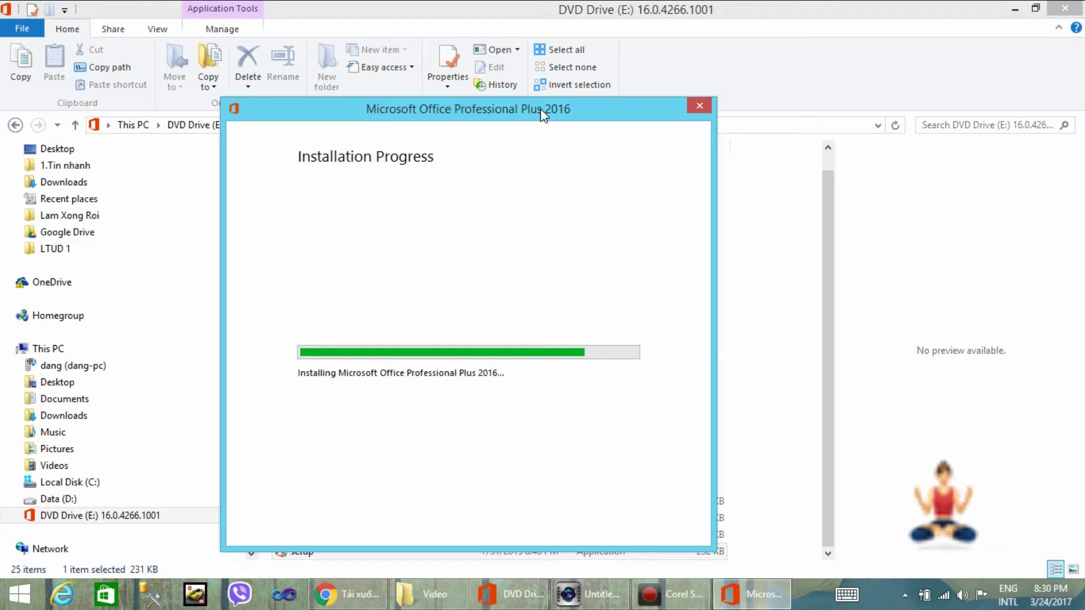
click(348, 593)
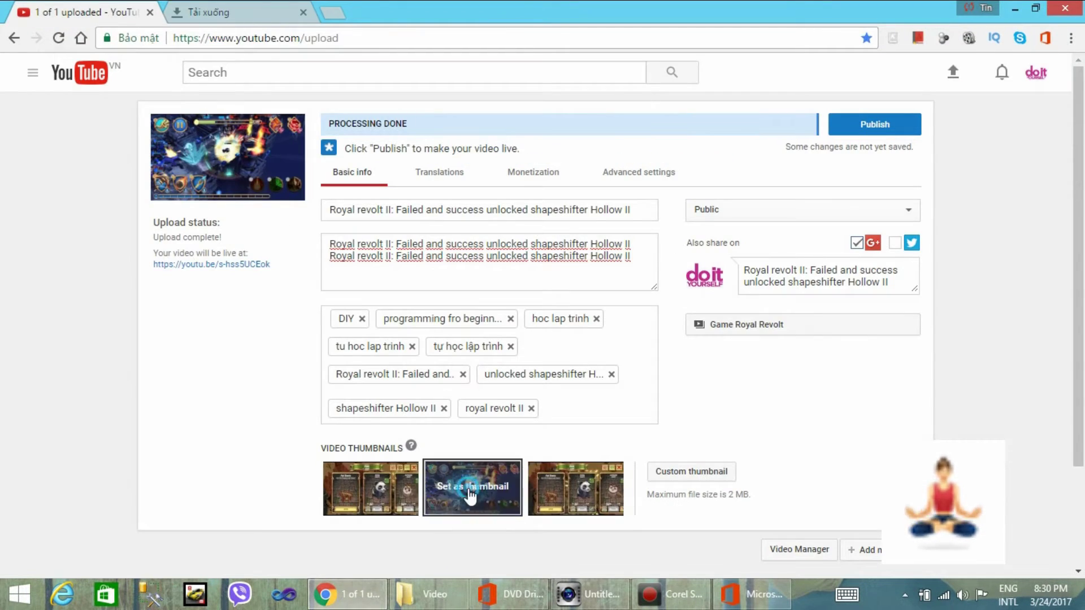
click(865, 128)
click(368, 217)
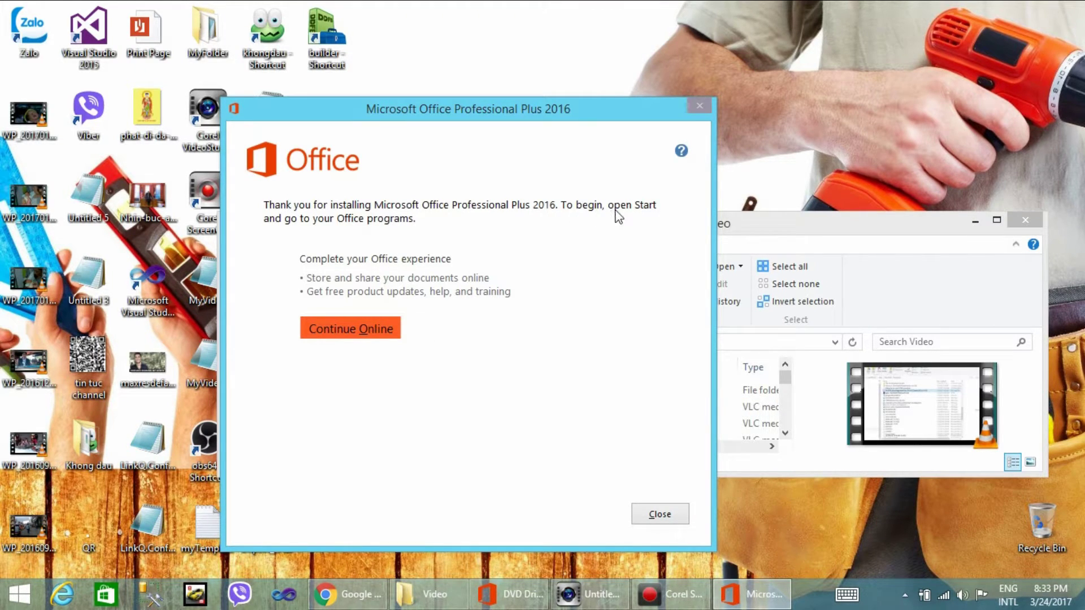
- Close the finished Office installer and the Video folder window, and launch Excel 2016 from the list of all apps
click(660, 514)
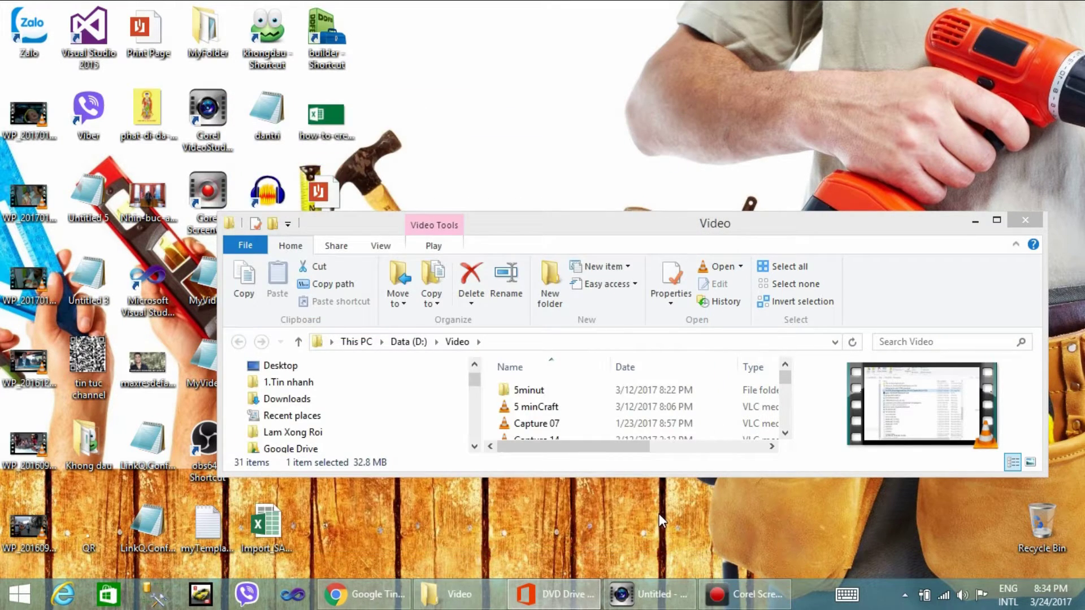
click(1025, 220)
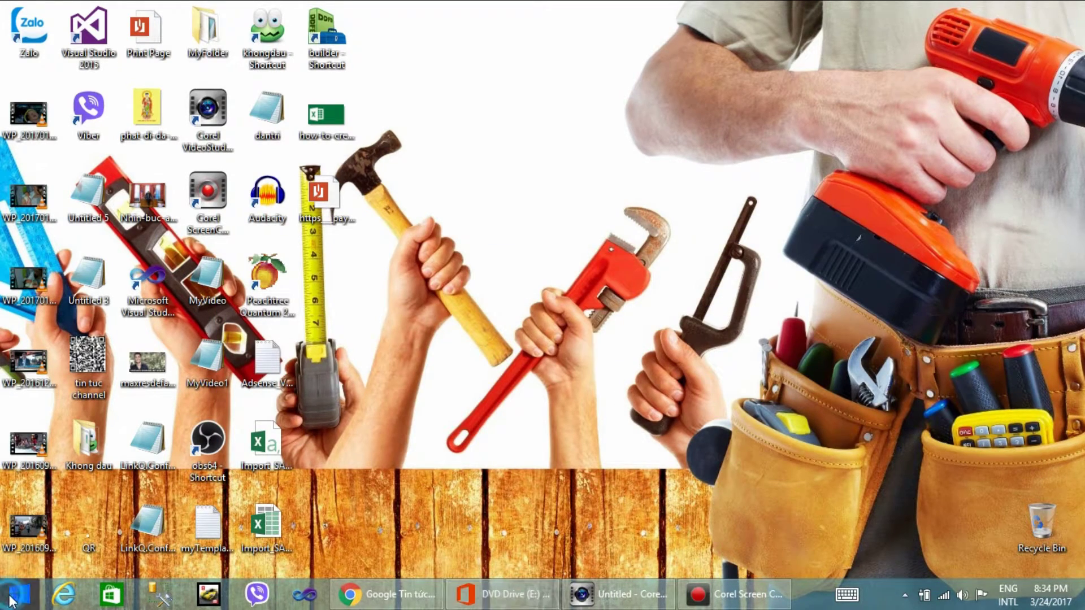
click(17, 595)
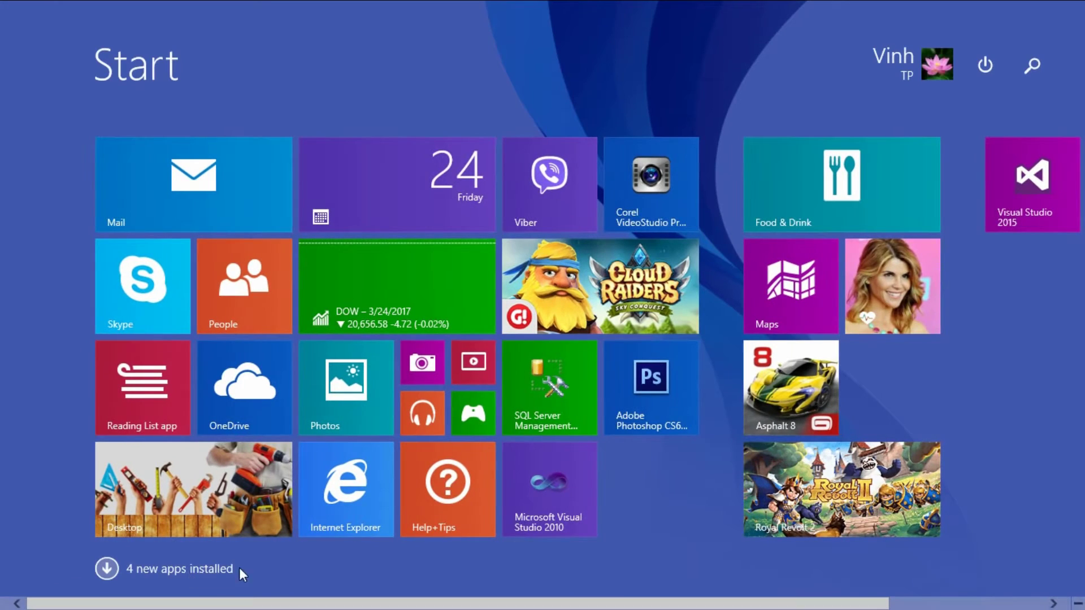
click(108, 569)
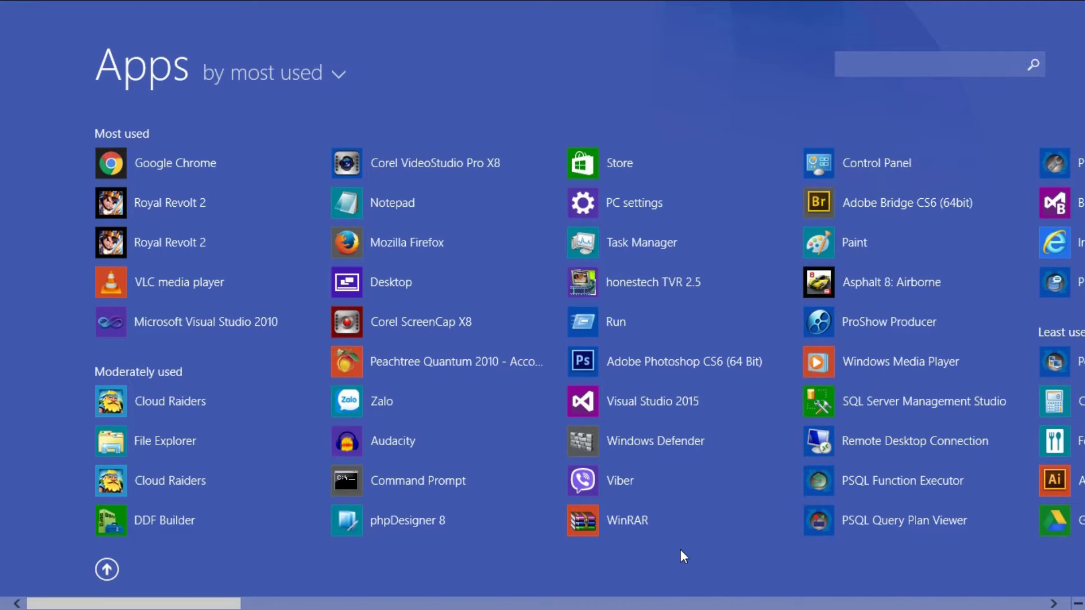
scroll(681, 549, down, 5)
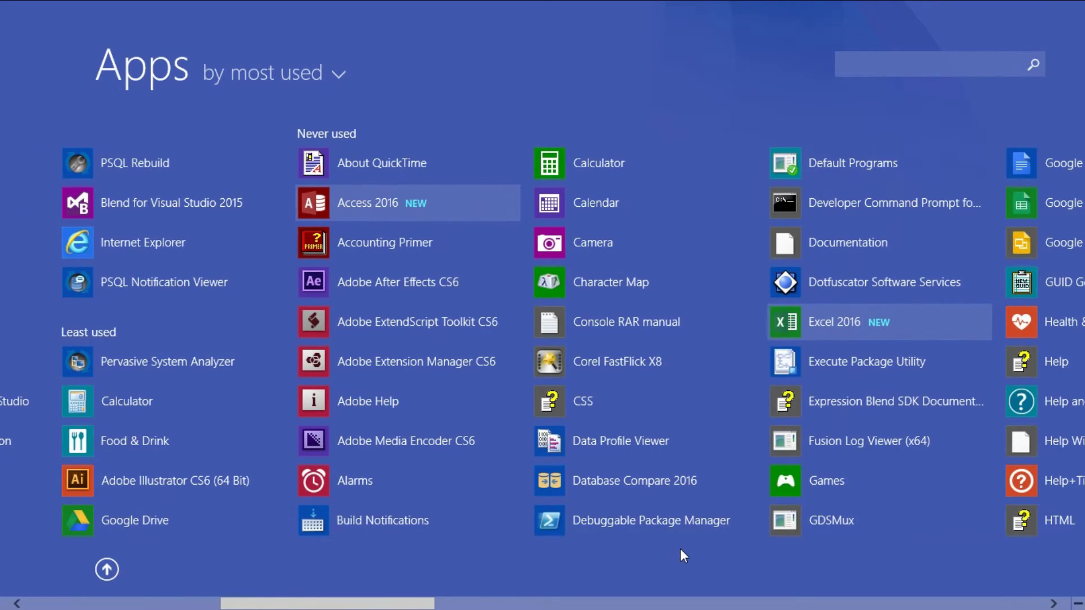
click(780, 321)
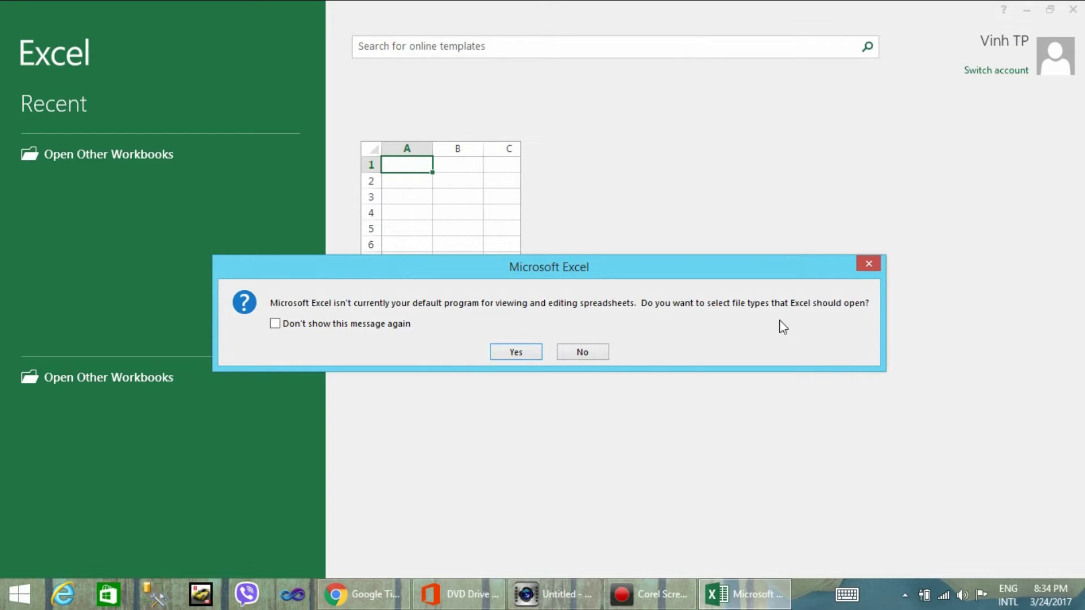
- Decline selecting default file types for Excel without showing that message again, and create a blank workbook
click(306, 328)
click(595, 355)
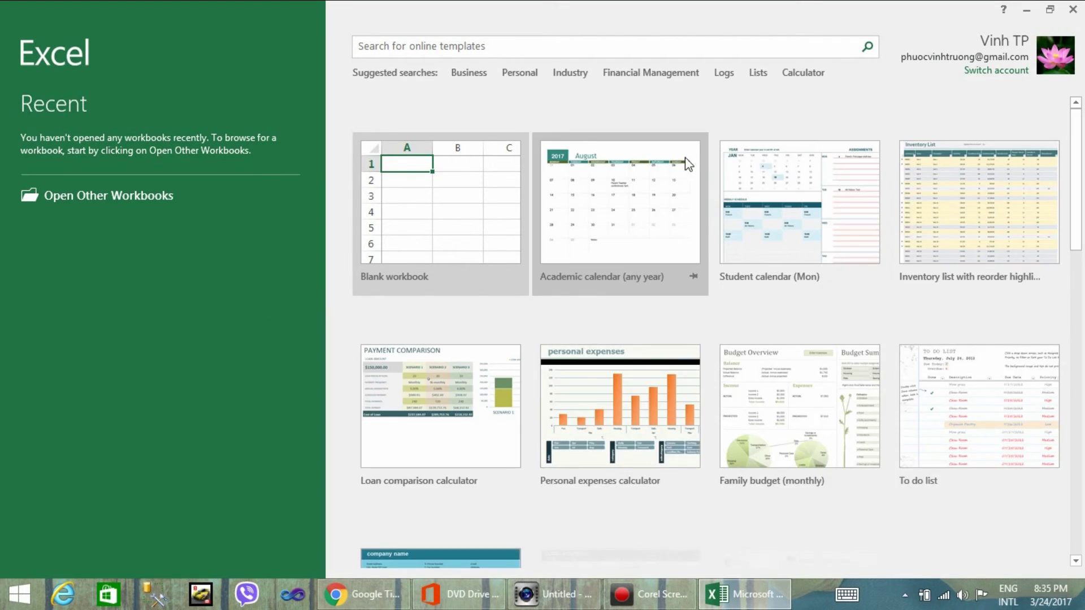
click(432, 185)
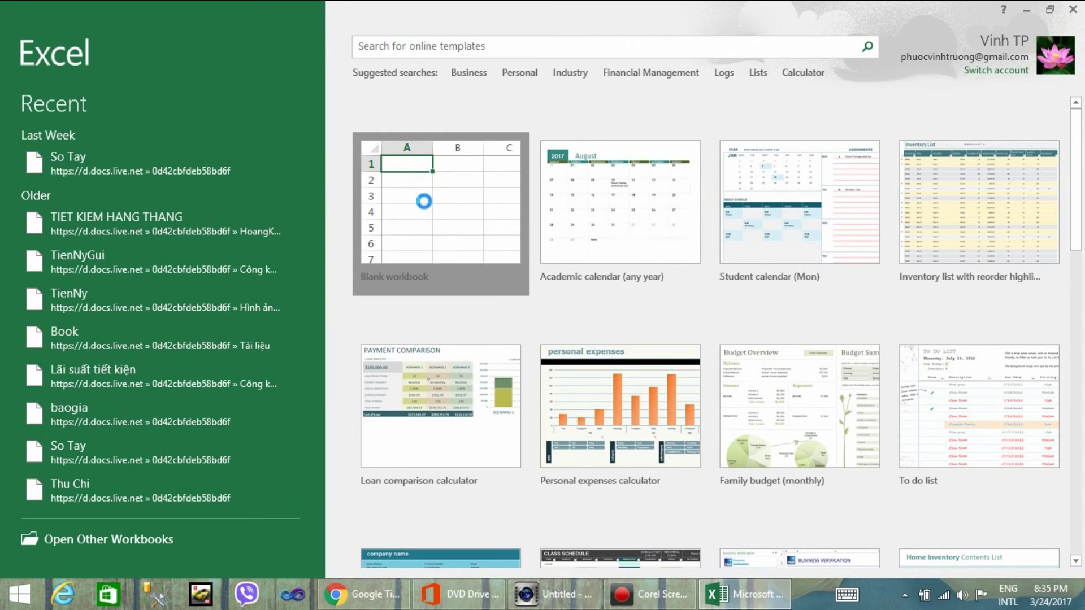